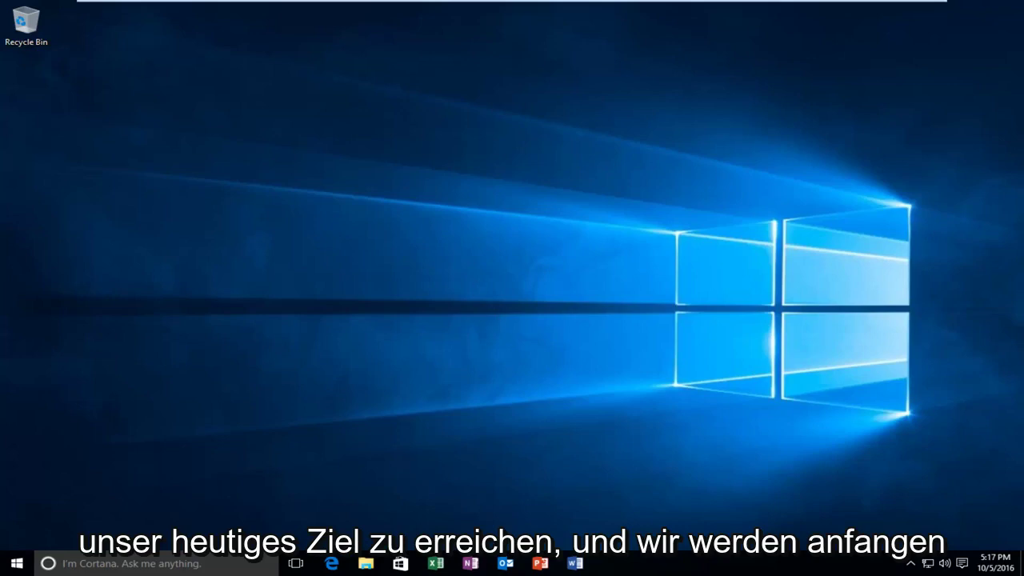
# Search the Start menu for 'control panel'.
pyautogui.click(16, 563)
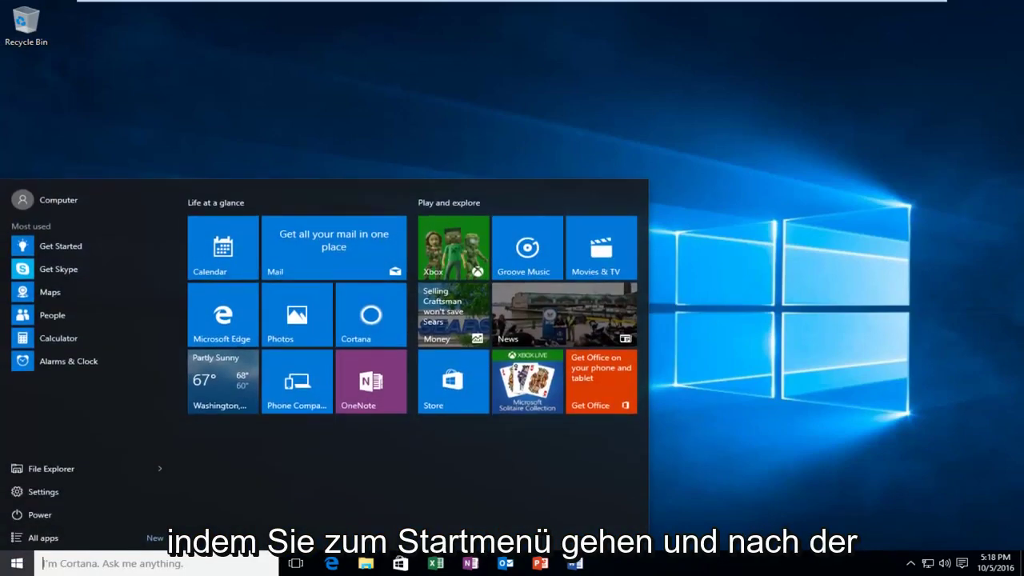
pyautogui.write('co')
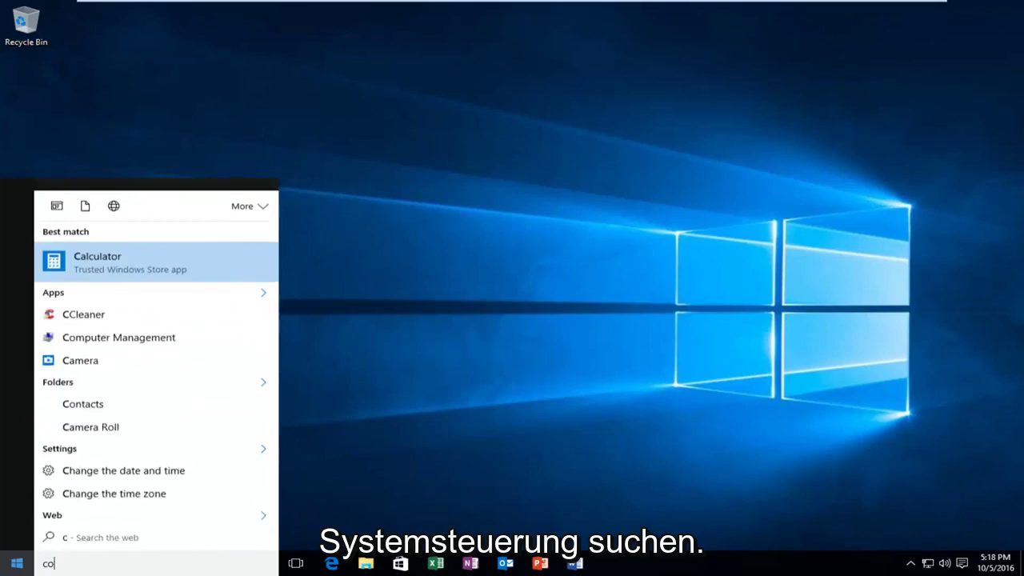
pyautogui.write('ntrol panel')
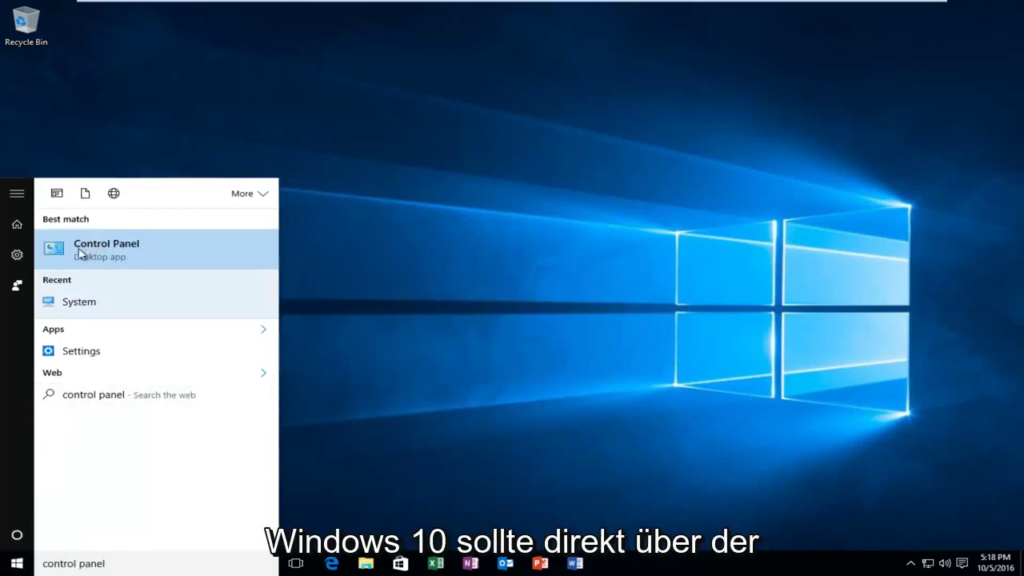
# Open Control Panel and go through Network and Internet to the Network and Sharing Center.
pyautogui.click(124, 247)
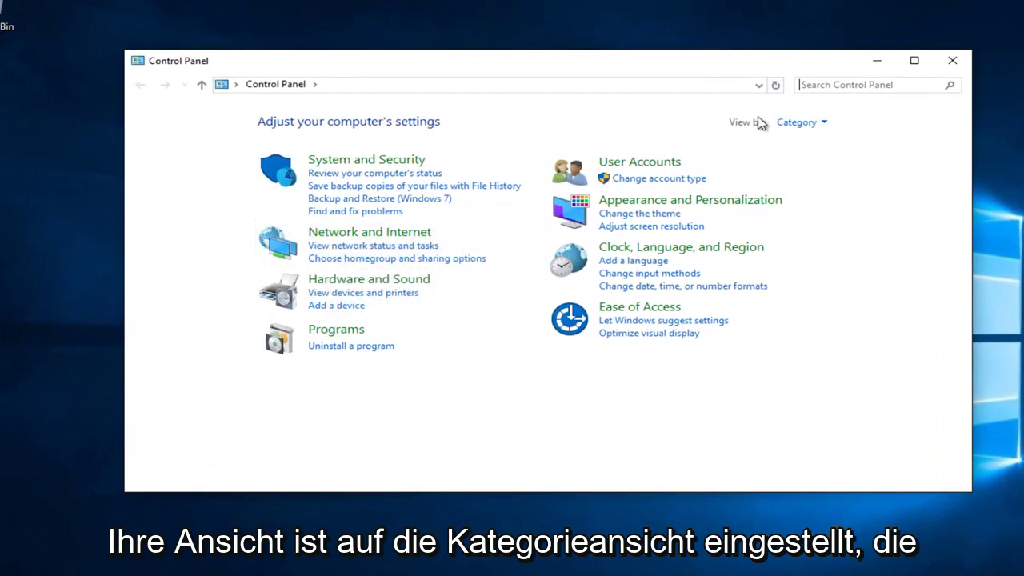
pyautogui.click(815, 124)
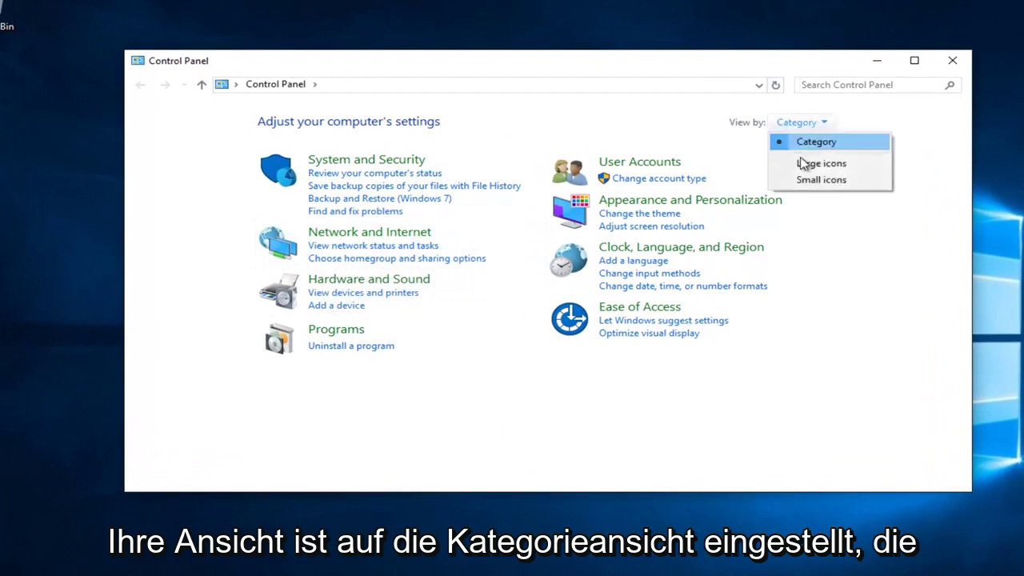
pyautogui.click(652, 110)
pyautogui.click(373, 237)
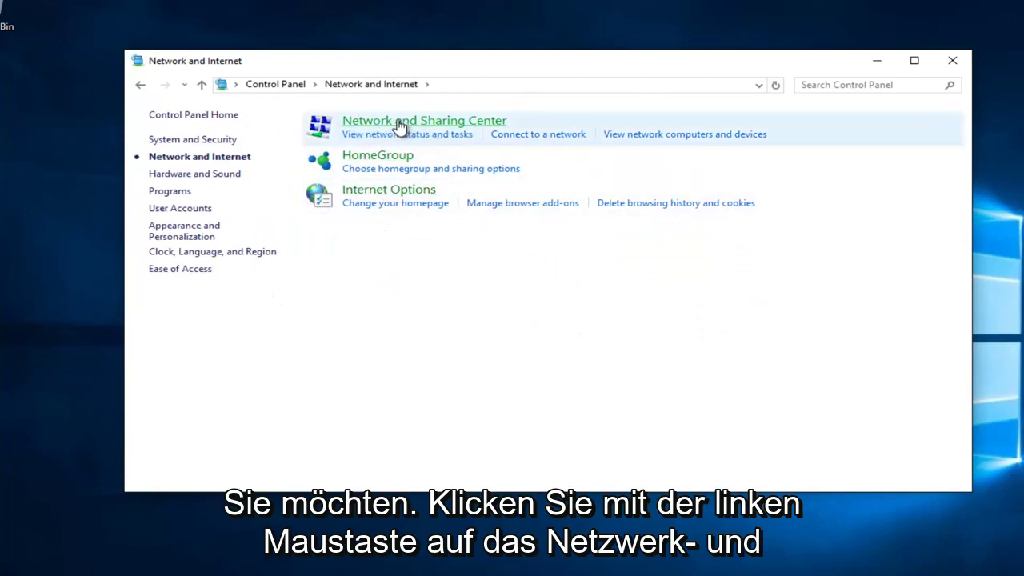
pyautogui.click(438, 125)
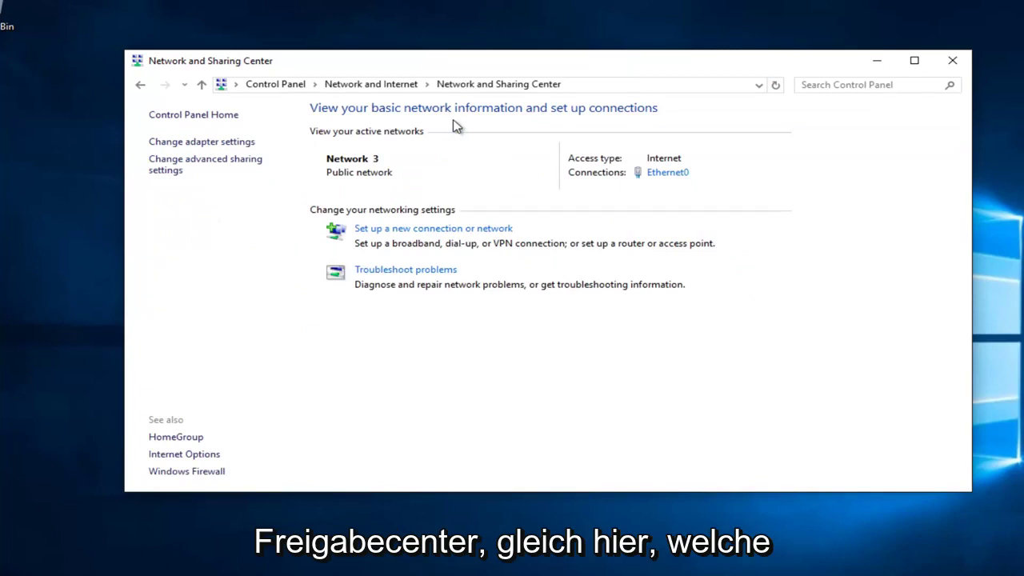
# Open Ethernet0's properties and select Internet Protocol Version 4 (TCP/IPv4).
pyautogui.click(660, 173)
pyautogui.moveTo(576, 172); pyautogui.dragTo(577, 158)
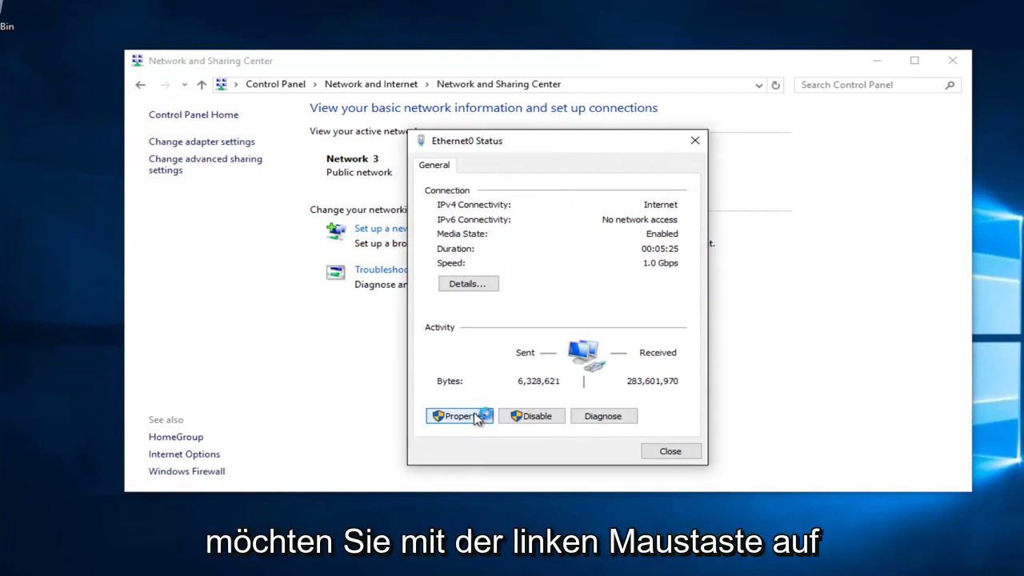
pyautogui.click(467, 417)
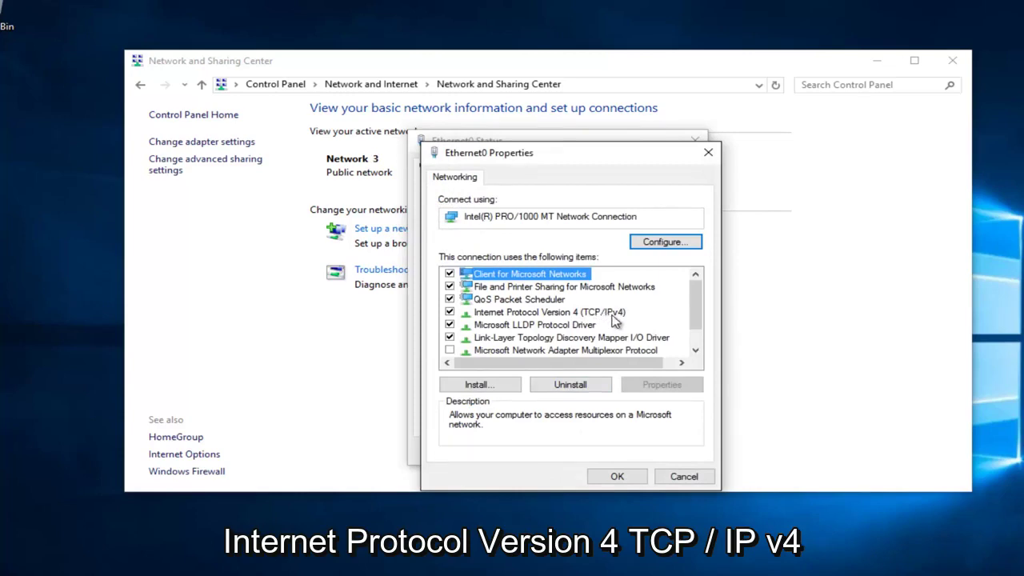
pyautogui.click(550, 317)
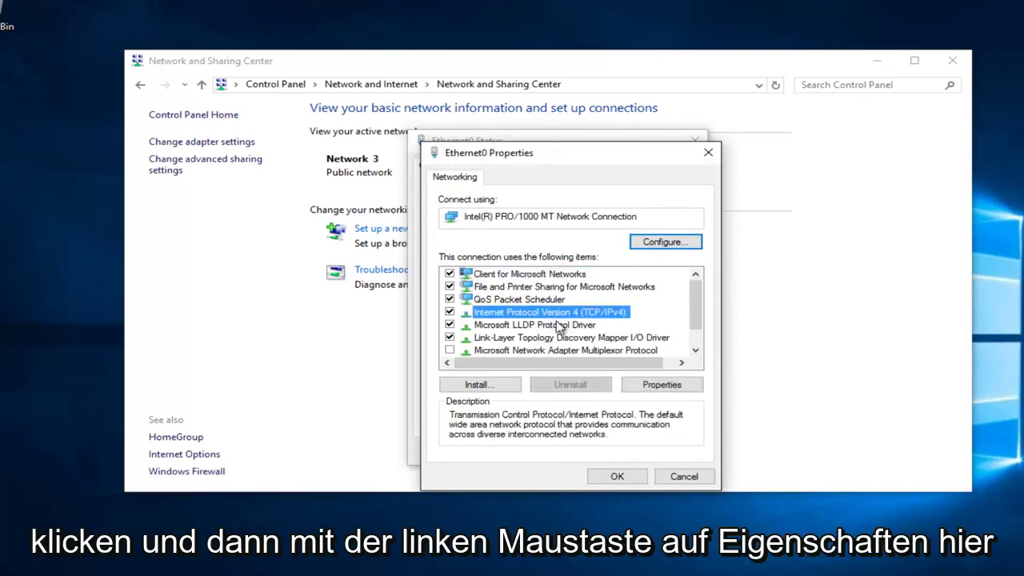
# In Ethernet0's TCP/IPv4 properties, enter DNS servers 8.8.8.8 (preferred) and 8.8.4.4 (alternate).
pyautogui.click(651, 390)
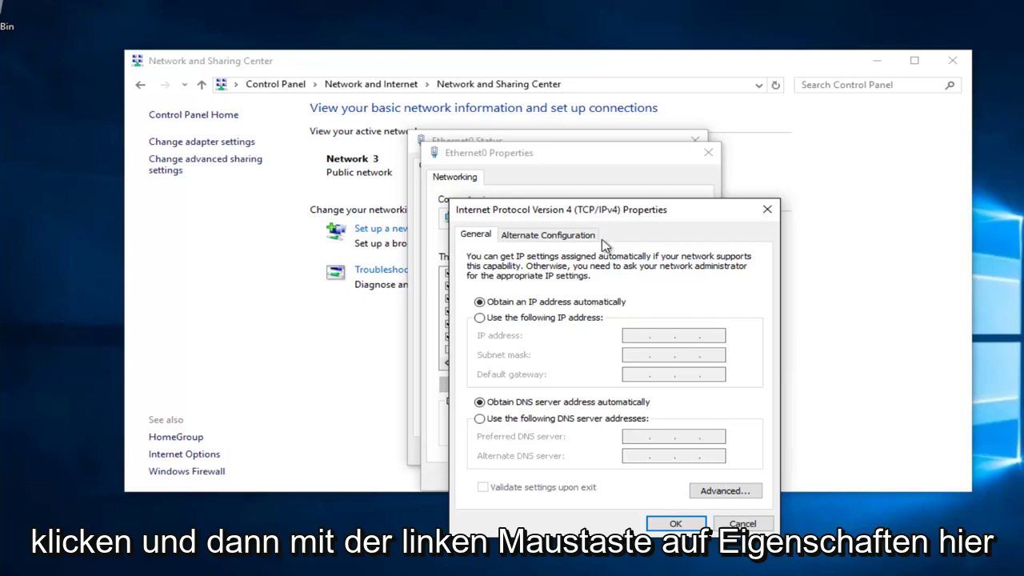
pyautogui.moveTo(603, 209); pyautogui.dragTo(579, 154)
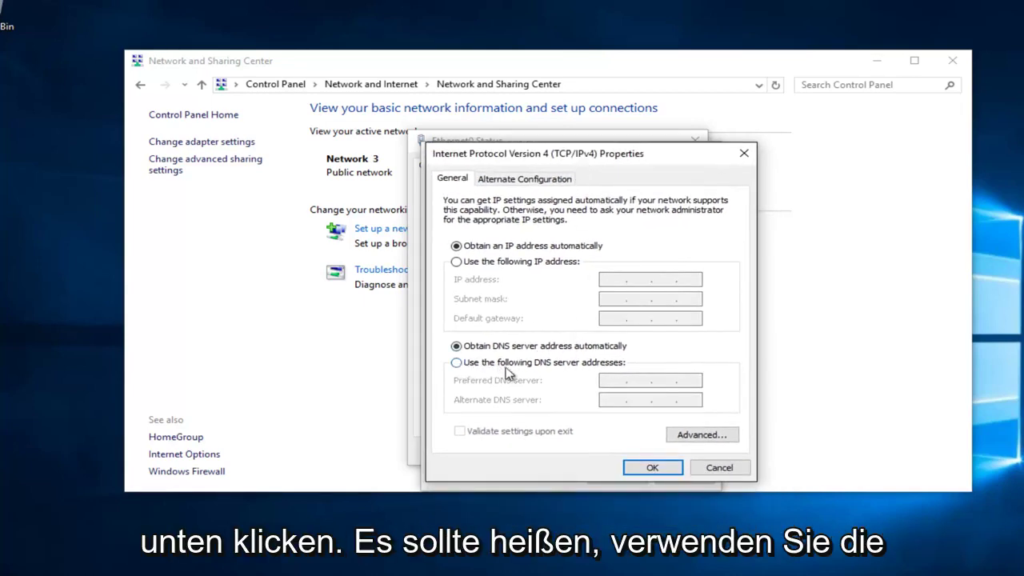
pyautogui.click(456, 363)
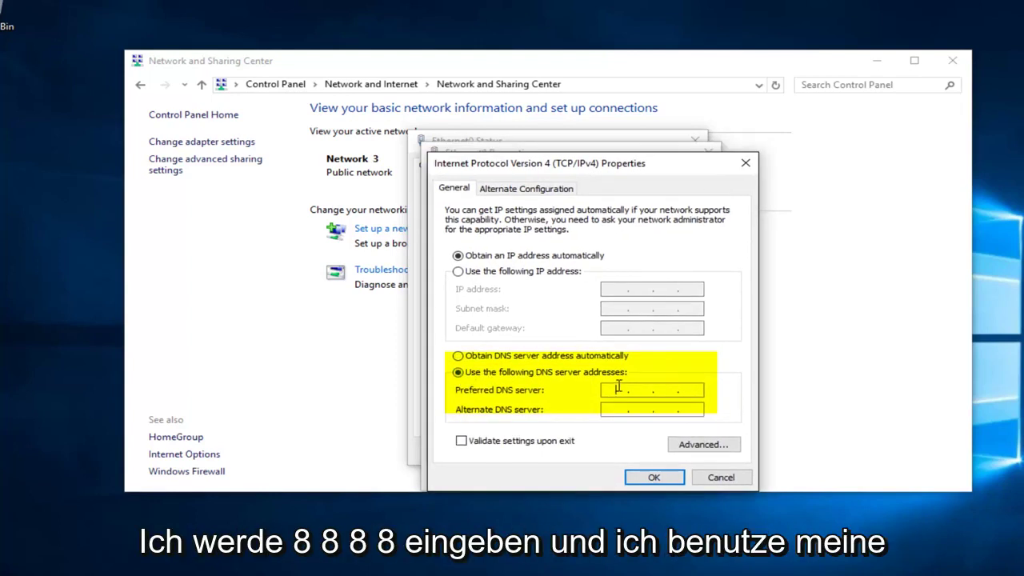
pyautogui.write('8')
pyautogui.write('.8.8.8')
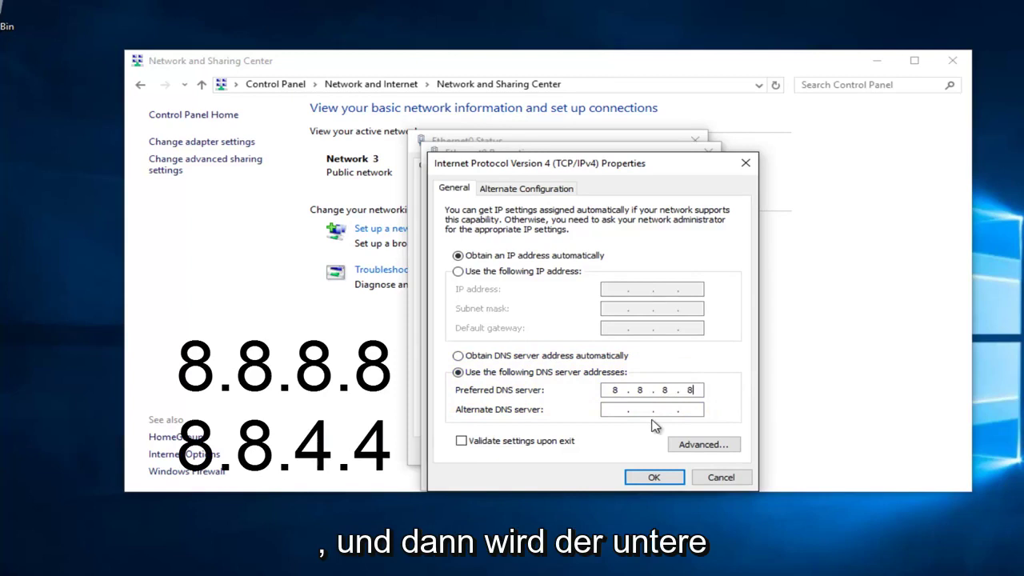
pyautogui.click(612, 410)
pyautogui.write('8.8.')
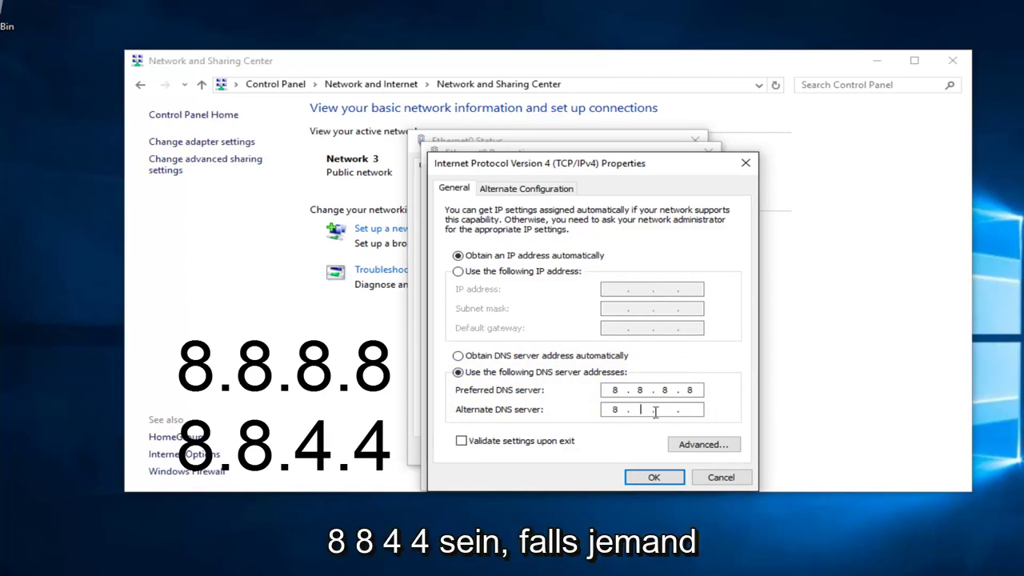
pyautogui.write('4.4')
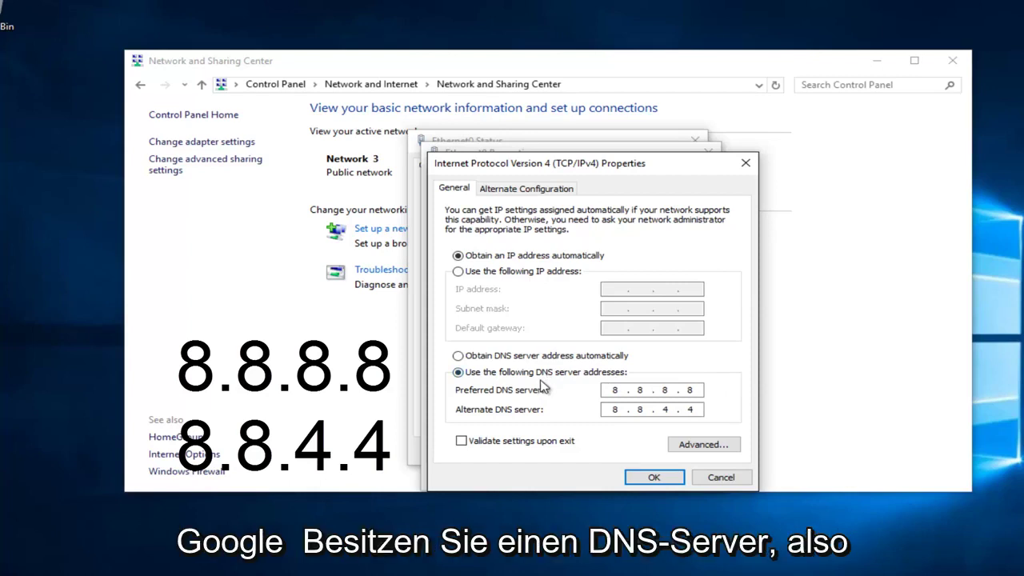
# Confirm the DNS change and close the Ethernet0 Properties and Status windows.
pyautogui.click(638, 479)
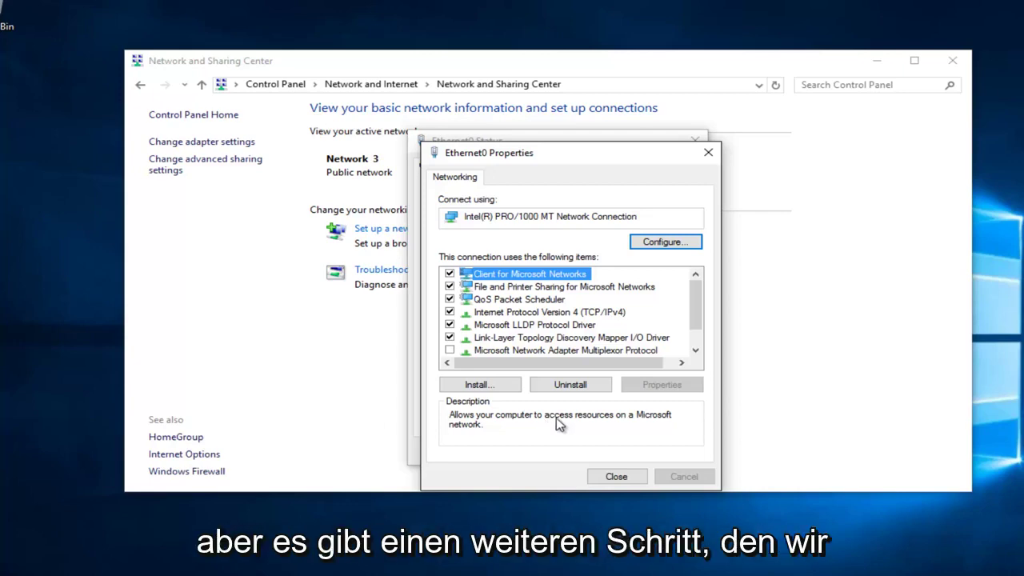
pyautogui.click(706, 155)
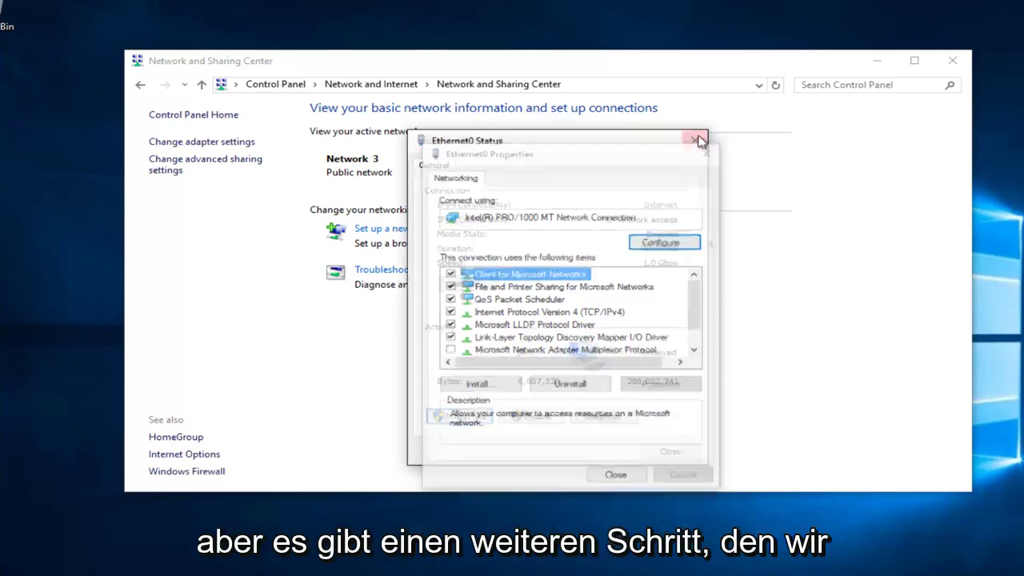
pyautogui.click(696, 139)
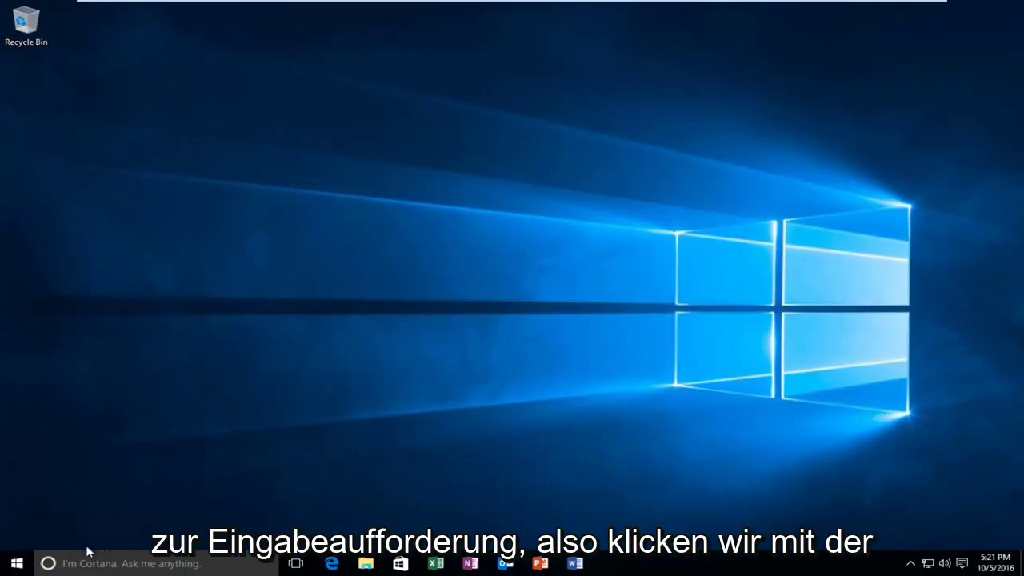
# Launch Command Prompt (Admin) from the Start right-click menu, approving User Account Control.
pyautogui.rightClick(18, 566)
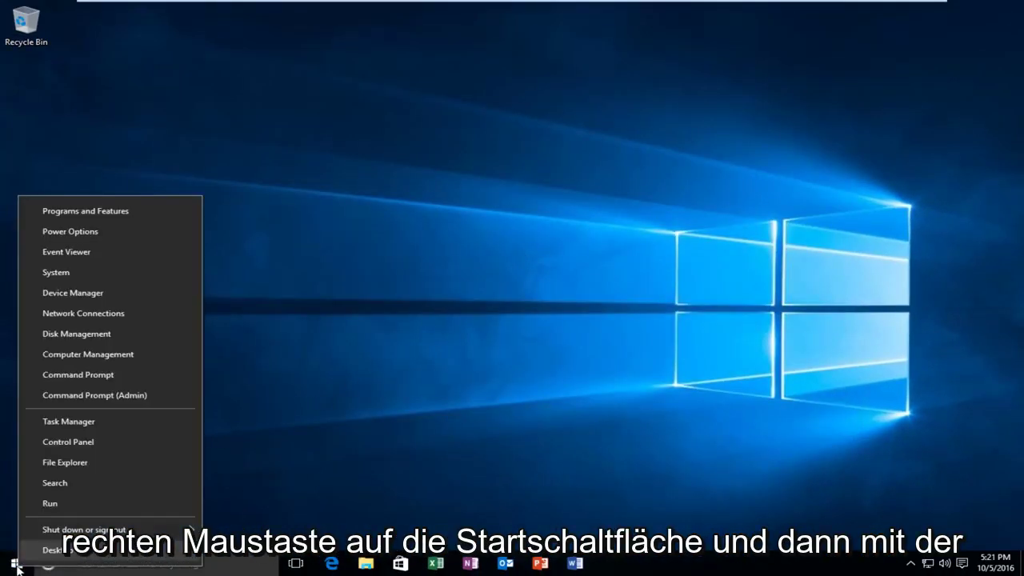
pyautogui.click(108, 395)
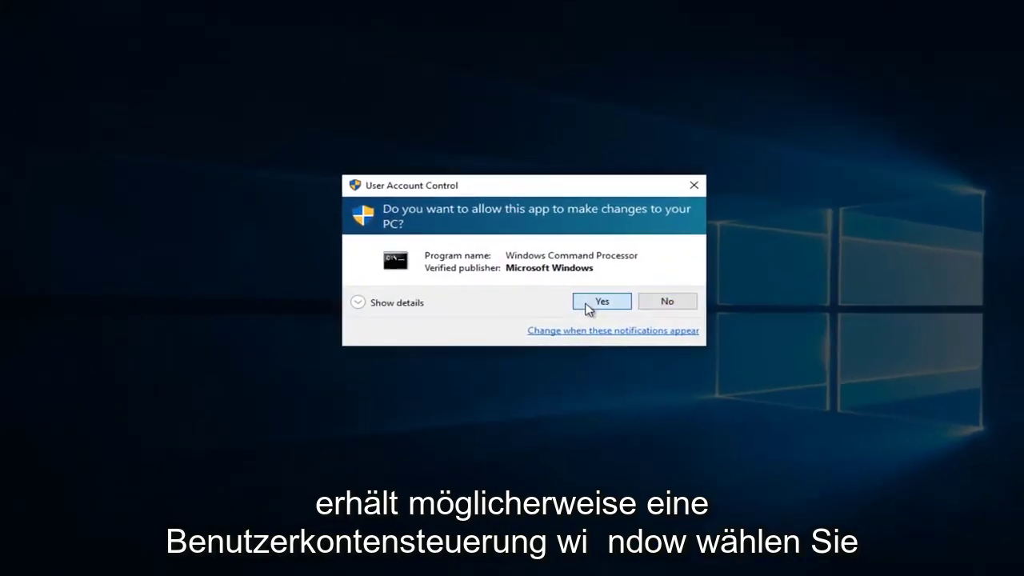
pyautogui.click(572, 305)
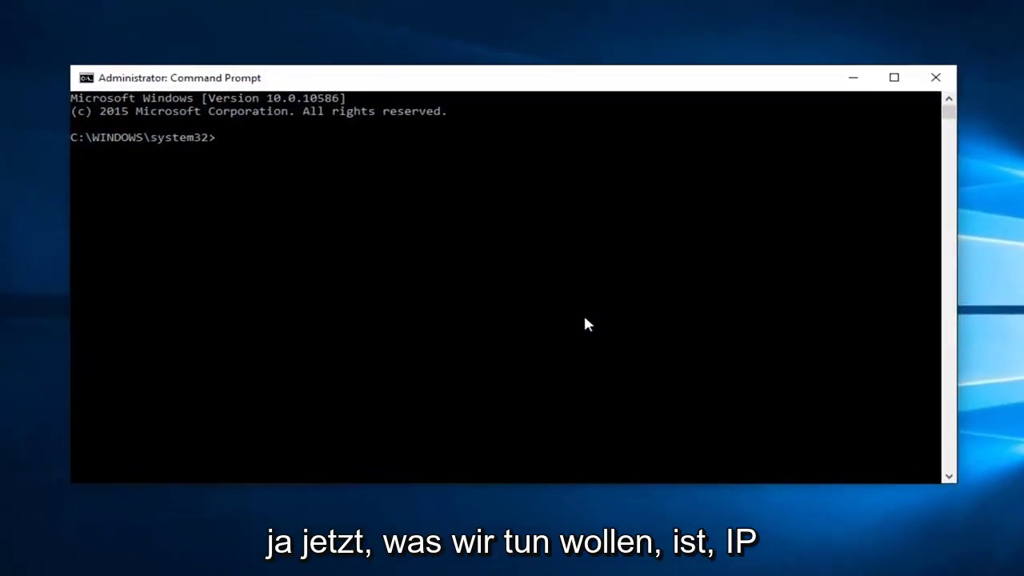
# Run ipconfig /flushdns to clear the DNS resolver cache.
pyautogui.write('ipco')
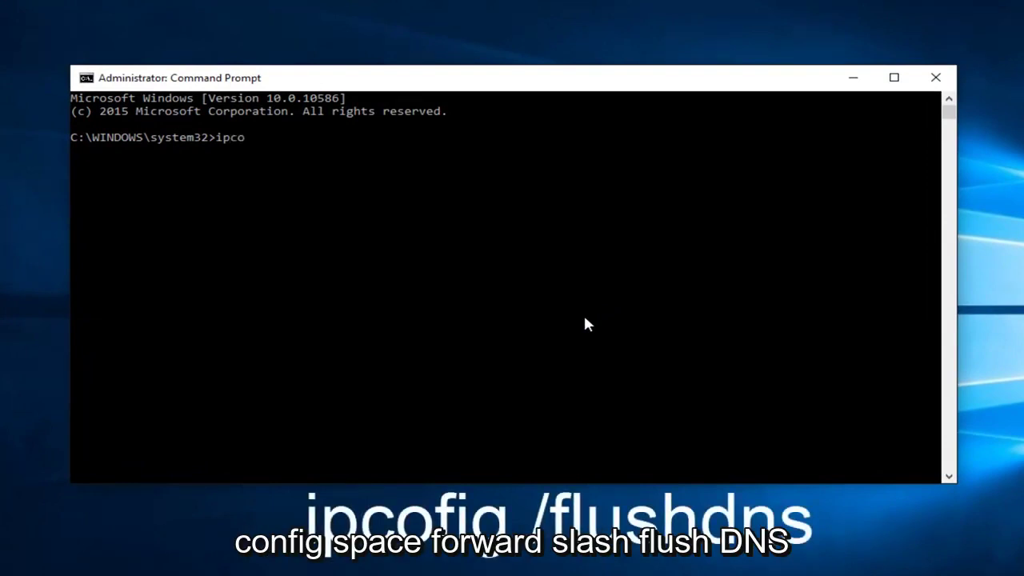
pyautogui.write('nfig ')
pyautogui.write('/flush')
pyautogui.write('dns')
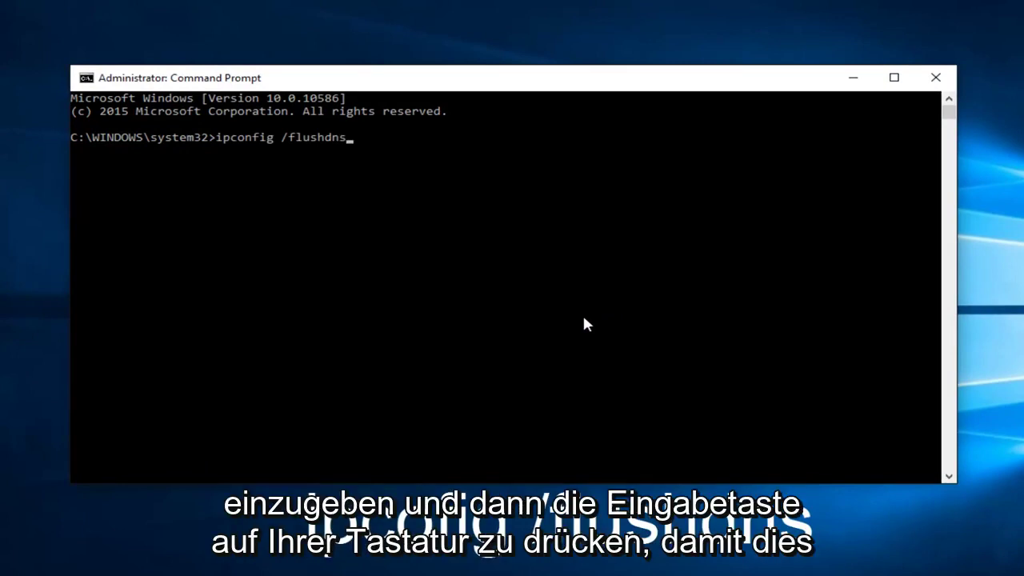
pyautogui.press('Return')
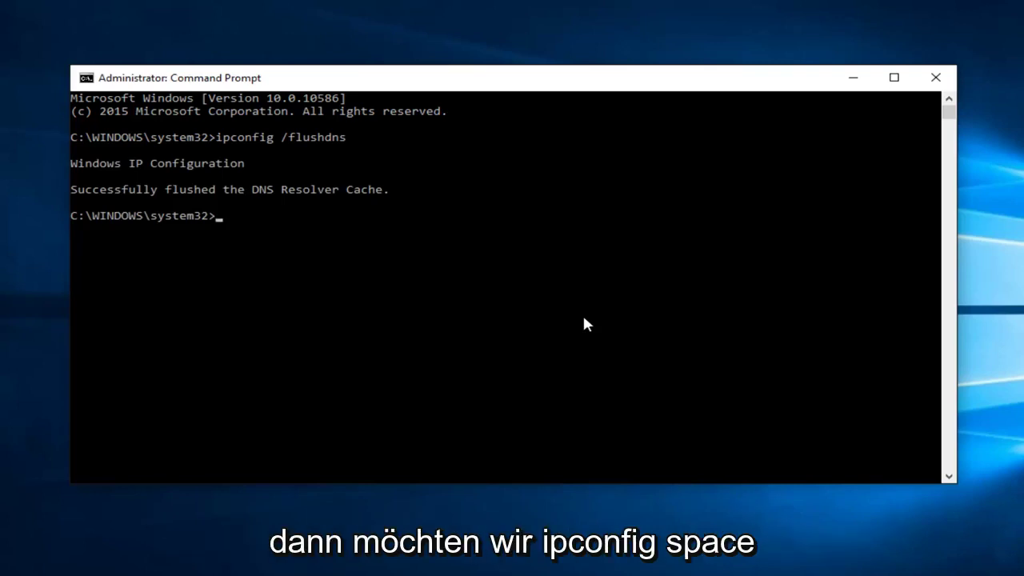
# Run ipconfig /renew and review the renewed adapter output.
pyautogui.write('ipcon')
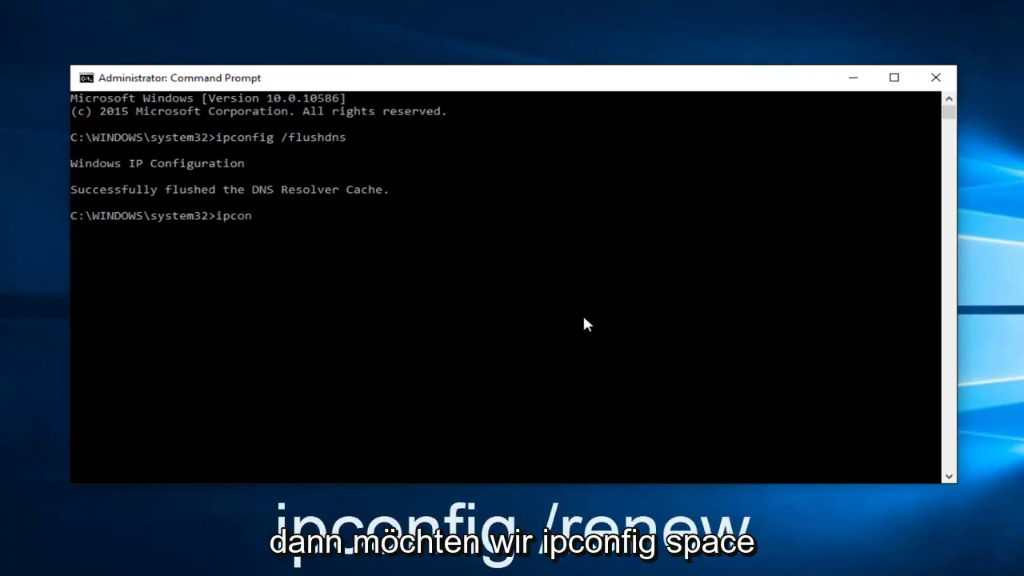
pyautogui.write('fig ')
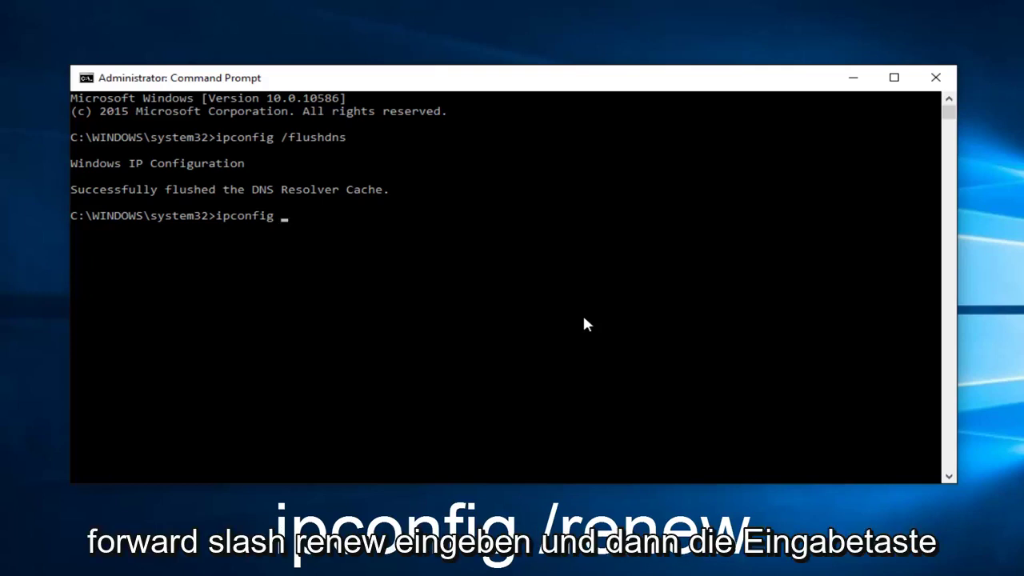
pyautogui.write('/renew')
pyautogui.press('Return')
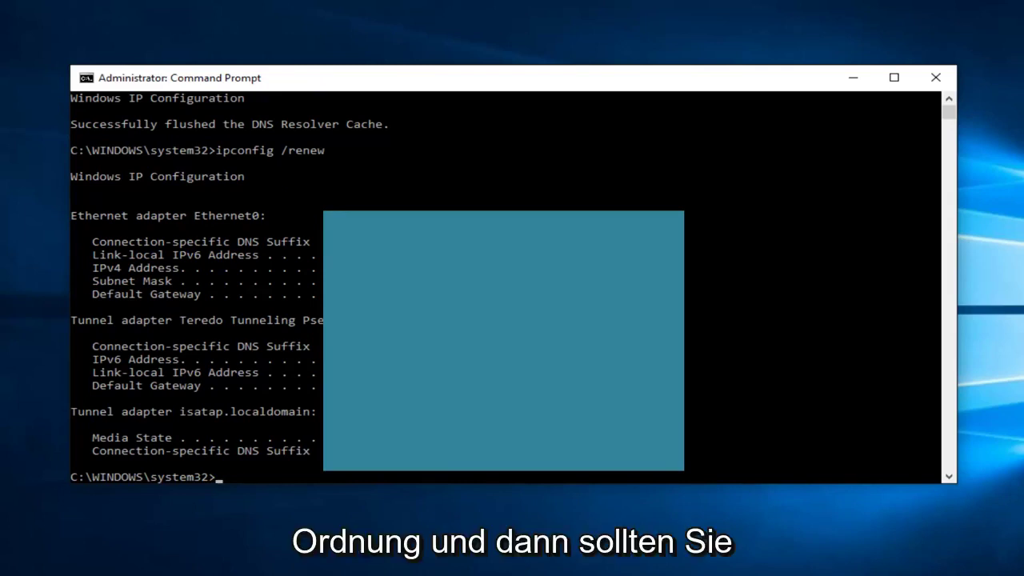
pyautogui.scroll(-5, 311, 376)
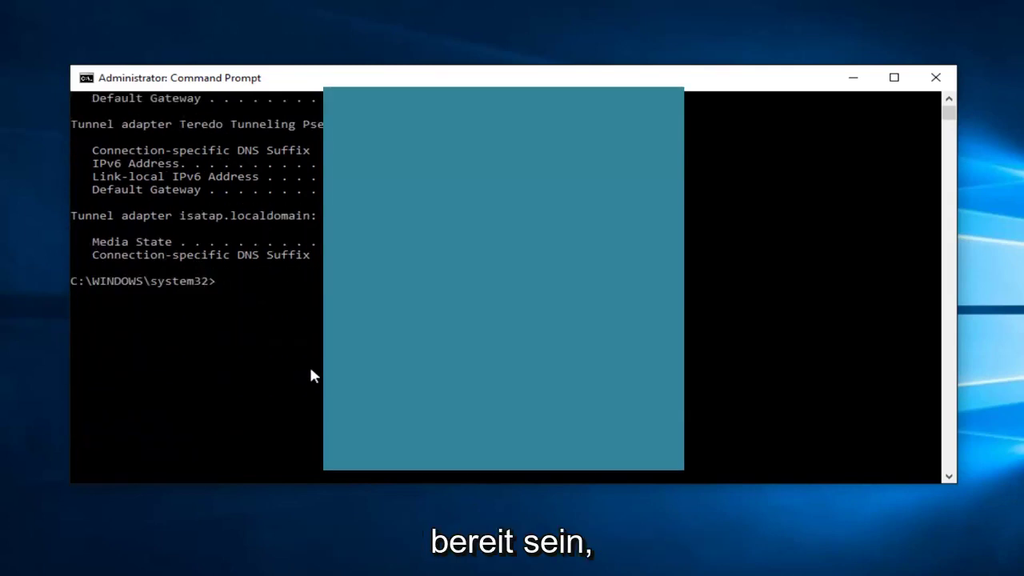
# Close the Administrator Command Prompt window.
pyautogui.click(934, 78)
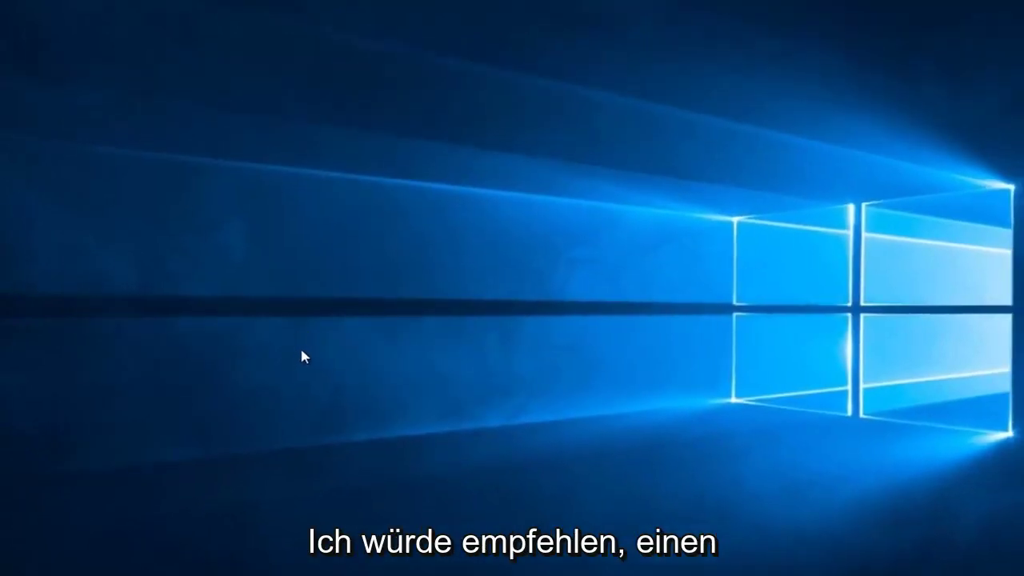